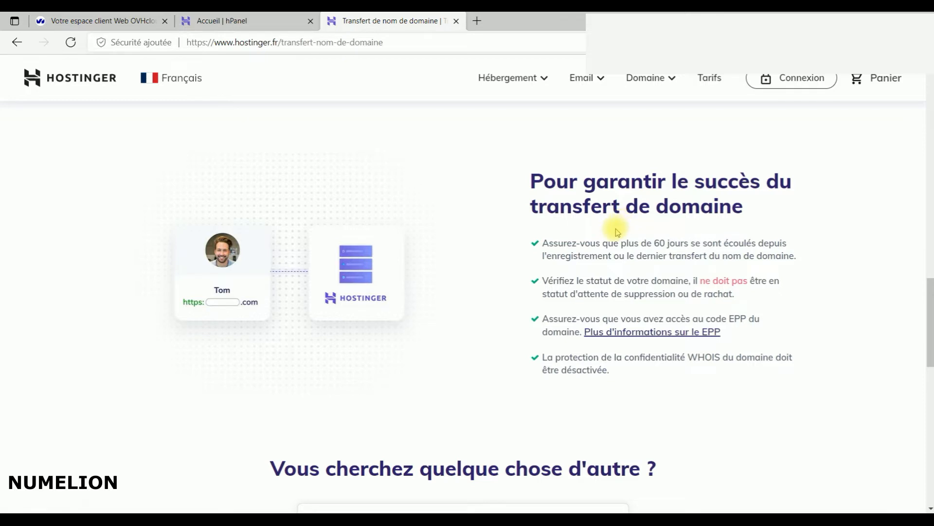
# - Read the Hostinger domain transfer requirements on the 60-day period, domain status and access to the EPP code
pyautogui.moveTo(603, 243); pyautogui.dragTo(751, 375)
pyautogui.click(676, 238)
pyautogui.moveTo(555, 293); pyautogui.dragTo(670, 290)
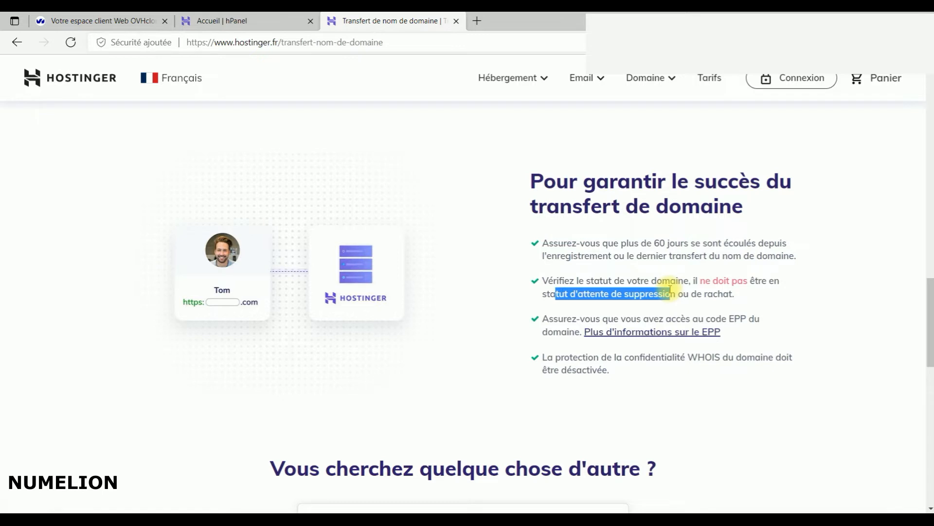
pyautogui.moveTo(691, 293); pyautogui.dragTo(724, 293)
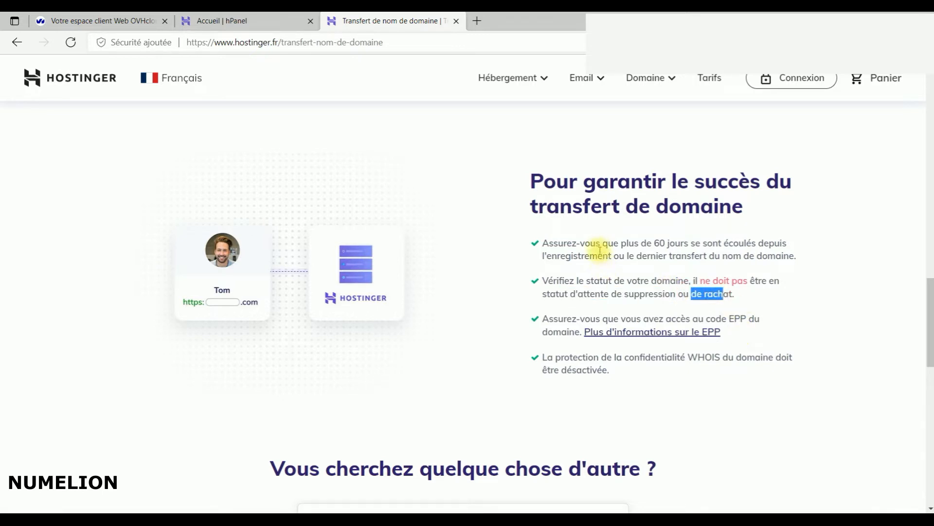
pyautogui.moveTo(601, 243); pyautogui.dragTo(647, 256)
pyautogui.moveTo(666, 319); pyautogui.dragTo(739, 322)
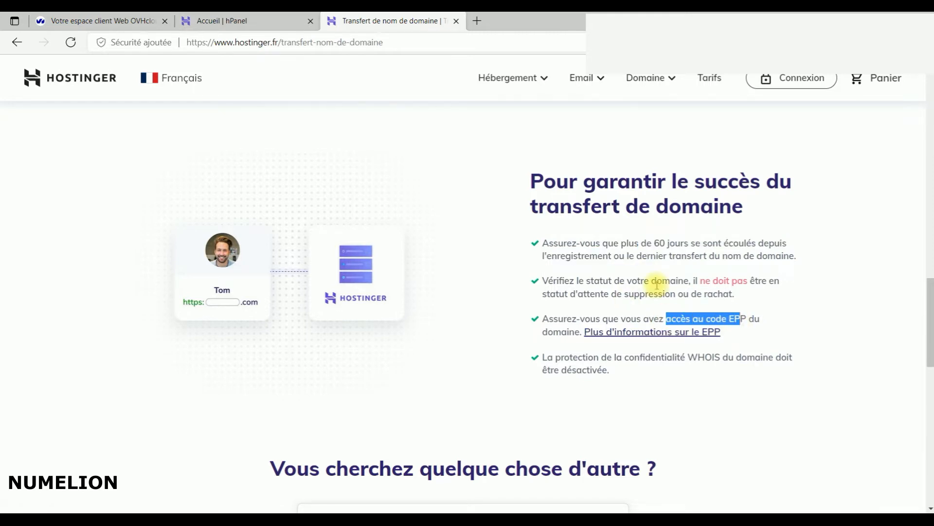
# - Switch to the OVHcloud customer area and disable the transfer protection of excelaide.com, confirming the deactivation
pyautogui.click(101, 25)
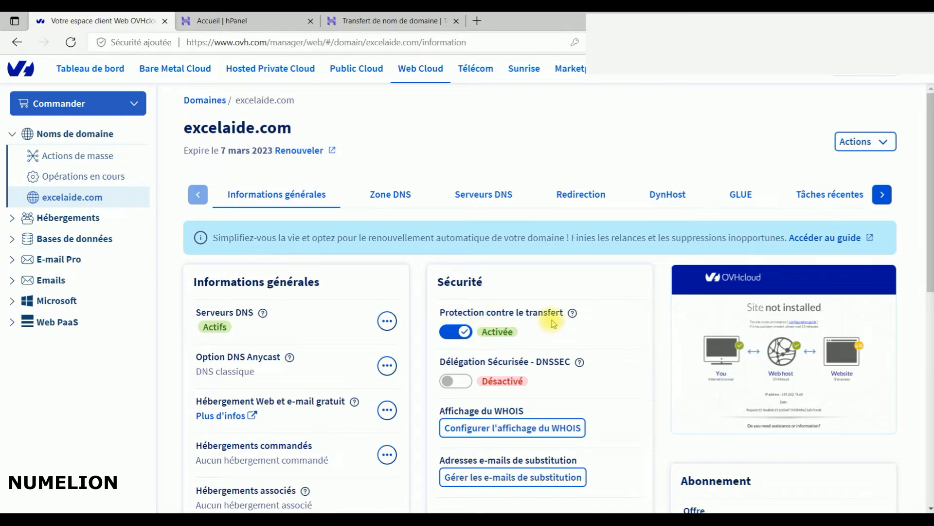
pyautogui.click(453, 336)
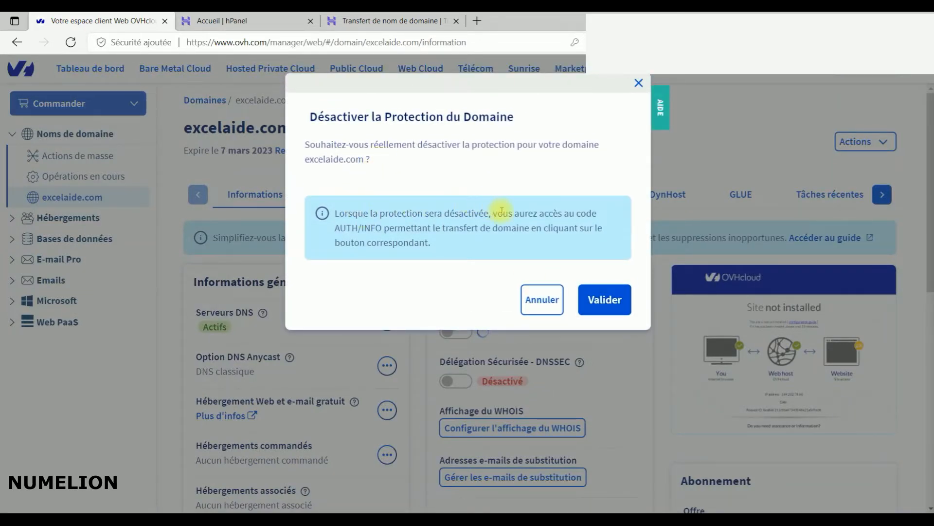
pyautogui.moveTo(529, 213); pyautogui.dragTo(569, 213)
pyautogui.moveTo(339, 228); pyautogui.dragTo(376, 227)
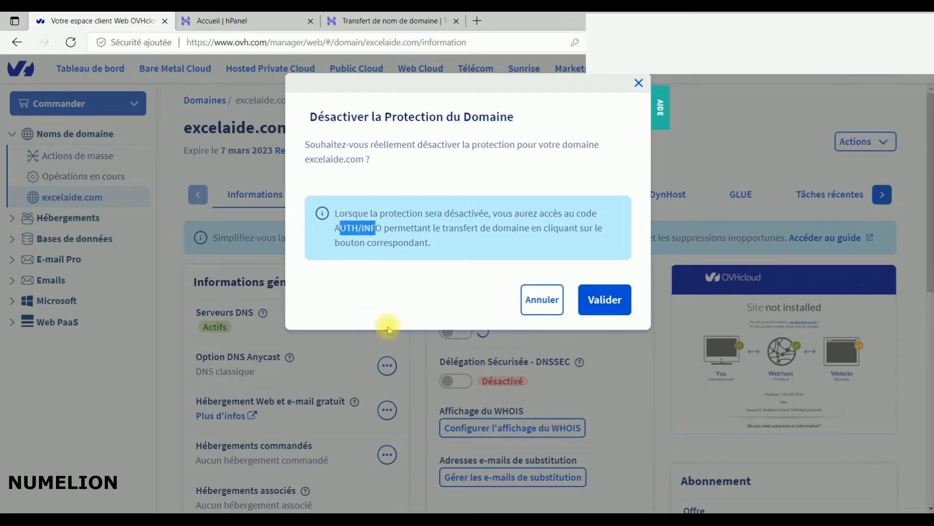
pyautogui.click(600, 301)
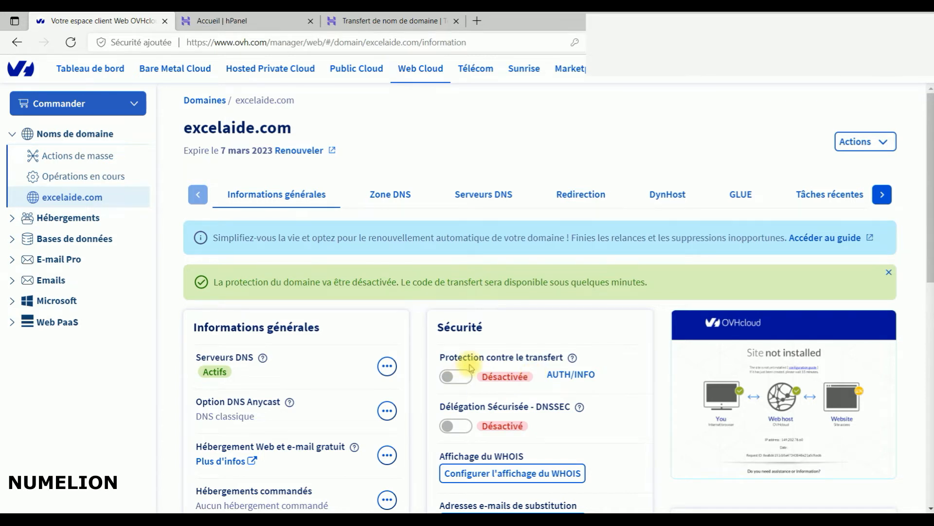
# - Display the AUTH/INFO transfer code of excelaide.com, examine it and close the dialog
pyautogui.click(584, 378)
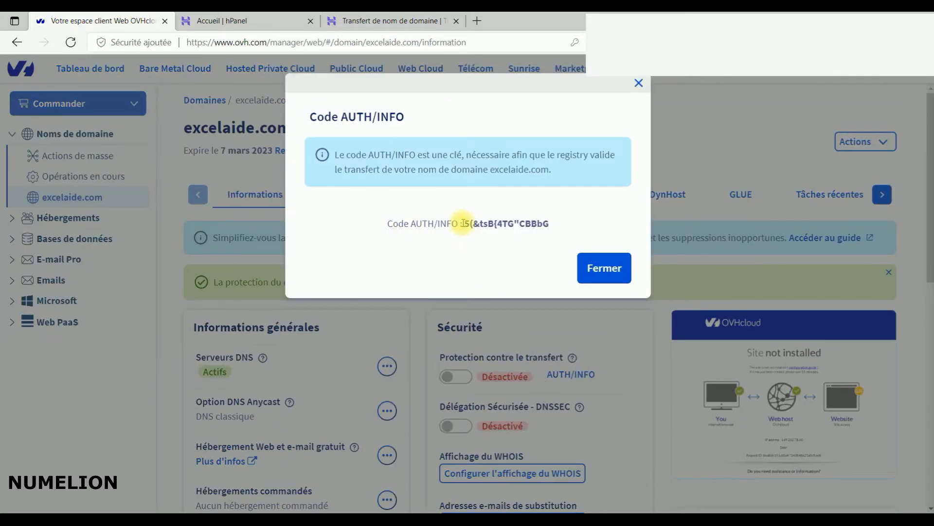
pyautogui.moveTo(462, 223); pyautogui.dragTo(542, 229)
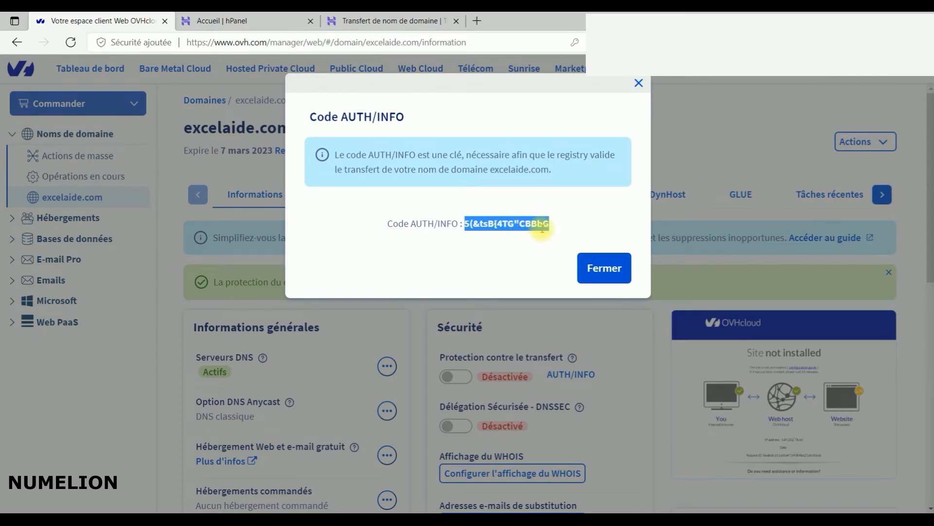
pyautogui.click(629, 281)
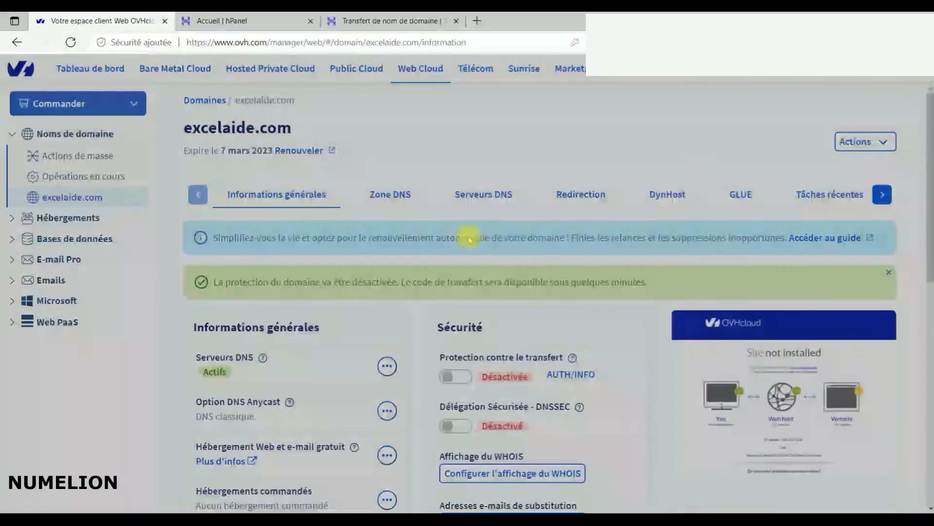
# - Return to Hostinger's domain transfer page and request the transfer of excelaide.com
pyautogui.click(373, 21)
pyautogui.scroll(10, 296, 190)
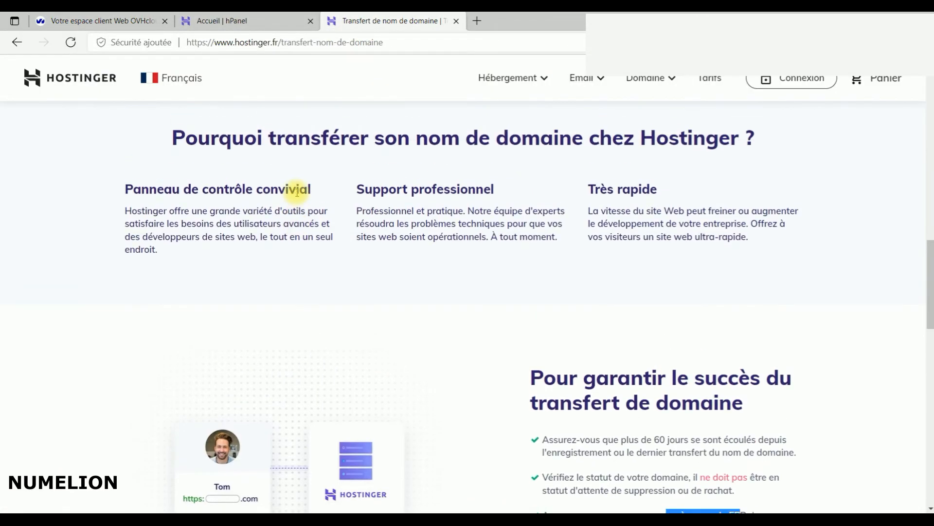
pyautogui.scroll(3, 299, 201)
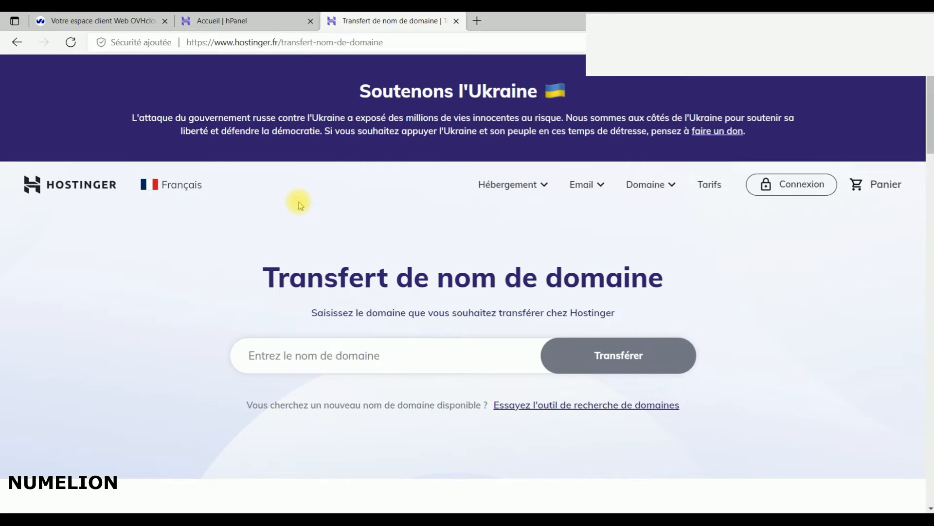
pyautogui.click(284, 354)
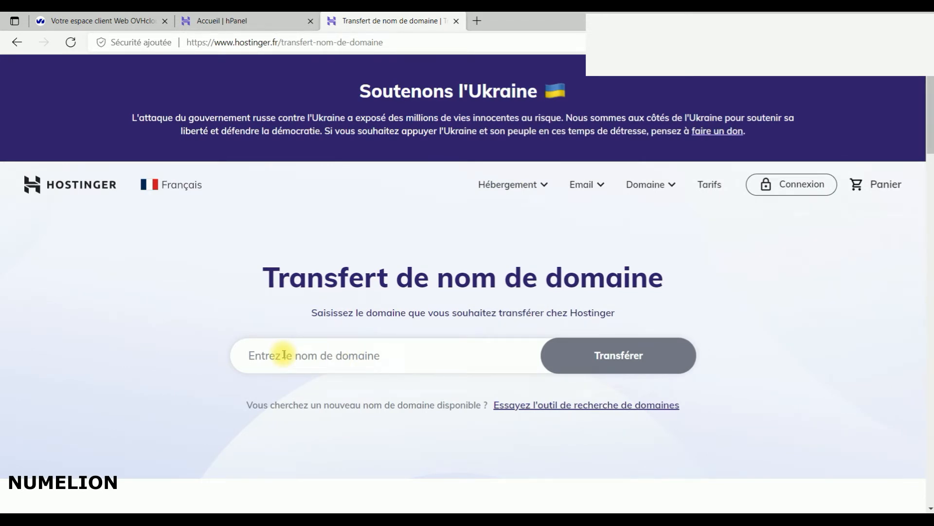
pyautogui.write('excelai')
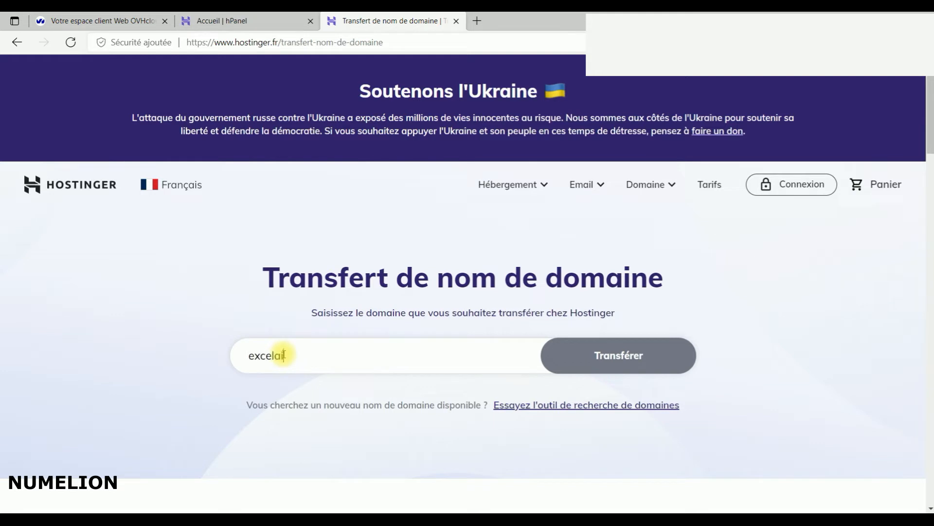
pyautogui.write('de.com')
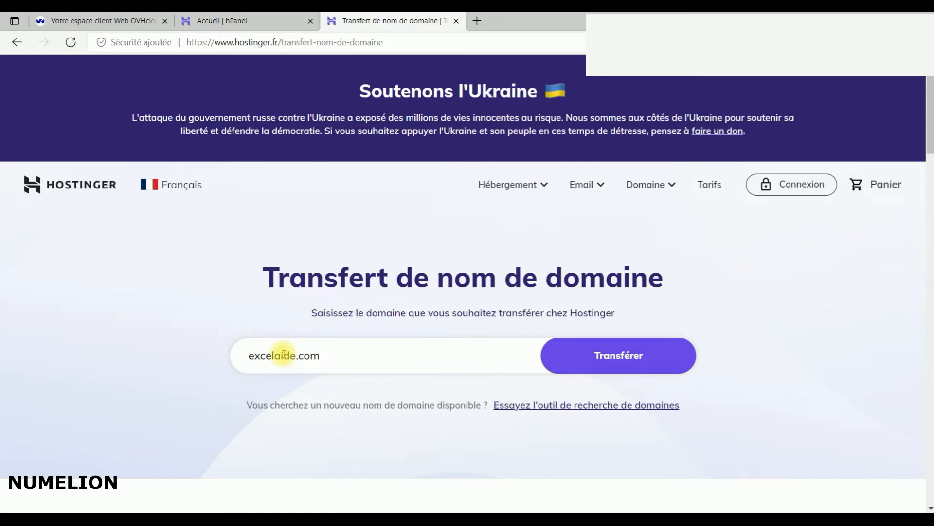
pyautogui.click(603, 361)
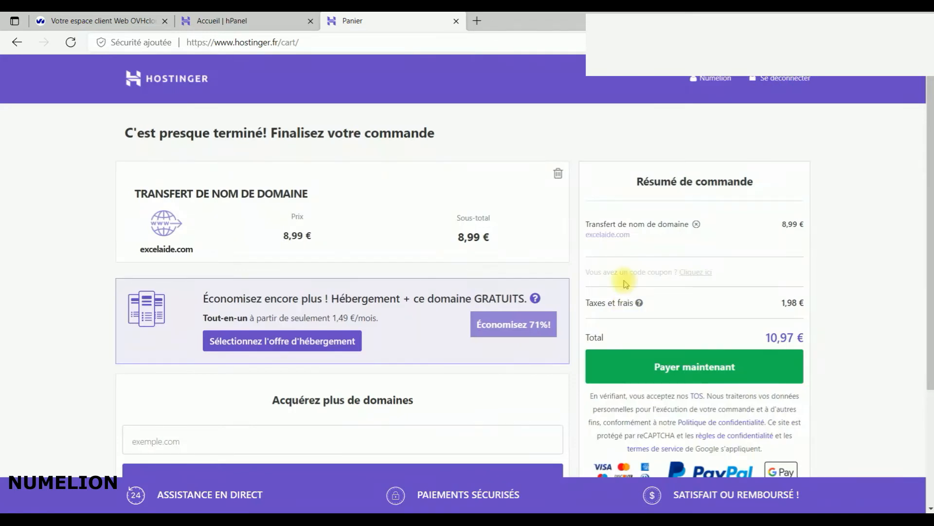
# - Review the order for the excelaide.com transfer in the cart and proceed to payment
pyautogui.scroll(-1, 602, 316)
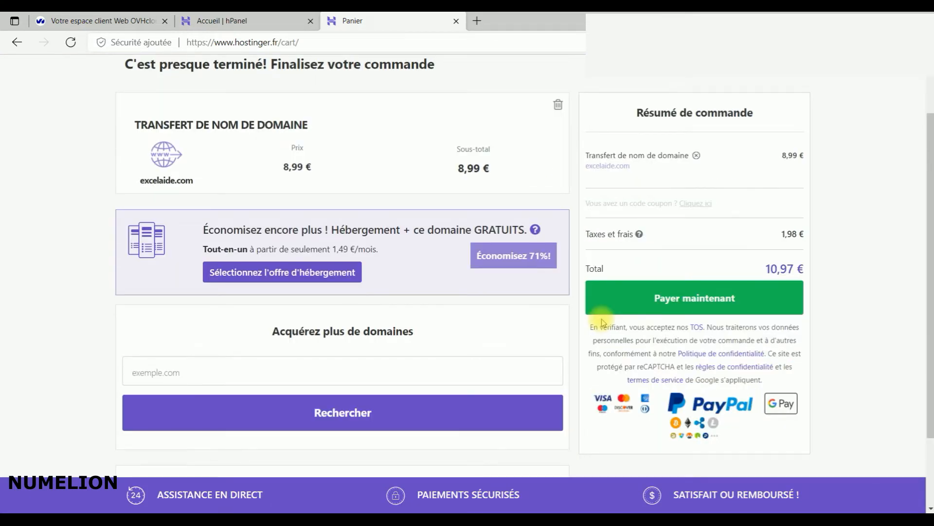
pyautogui.scroll(1, 334, 246)
pyautogui.scroll(-1, 369, 275)
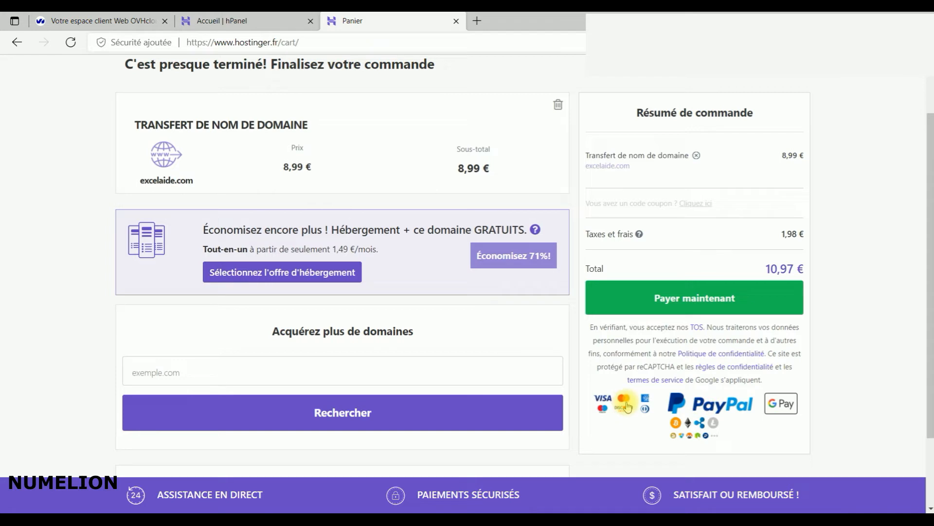
pyautogui.scroll(1, 625, 399)
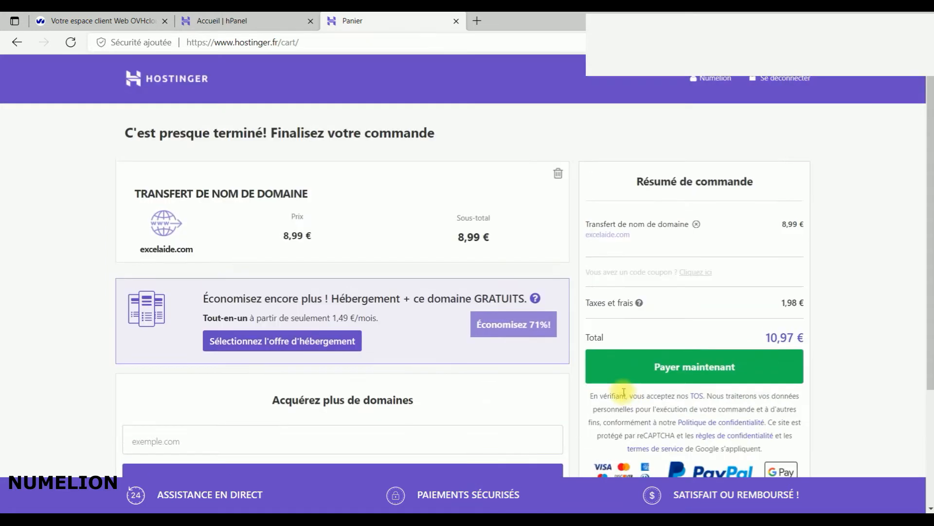
pyautogui.click(643, 362)
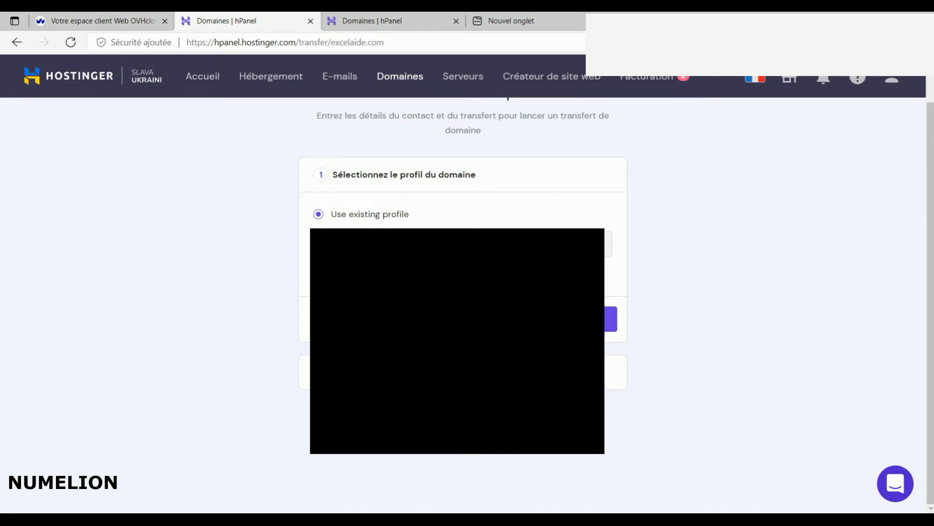
# - Use the existing domain profile and validate the primary details for the excelaide.com transfer
pyautogui.click(586, 319)
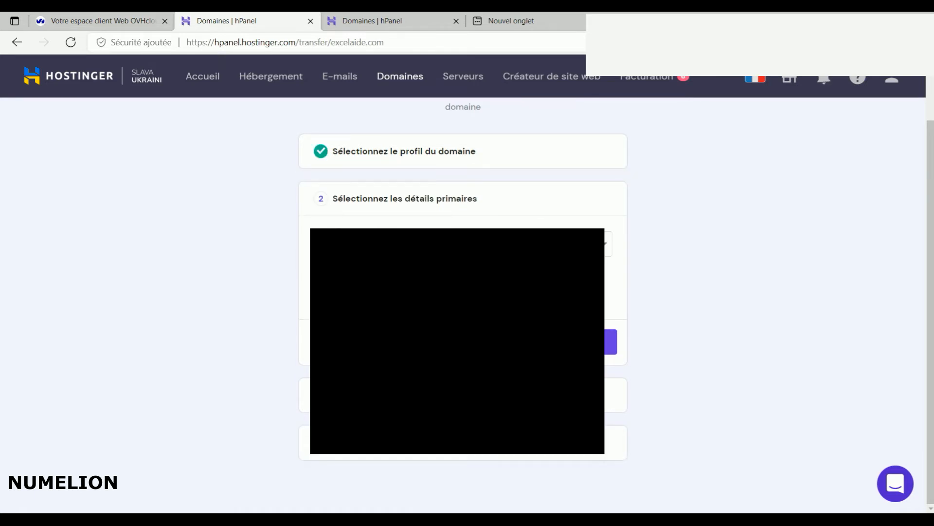
pyautogui.click(586, 341)
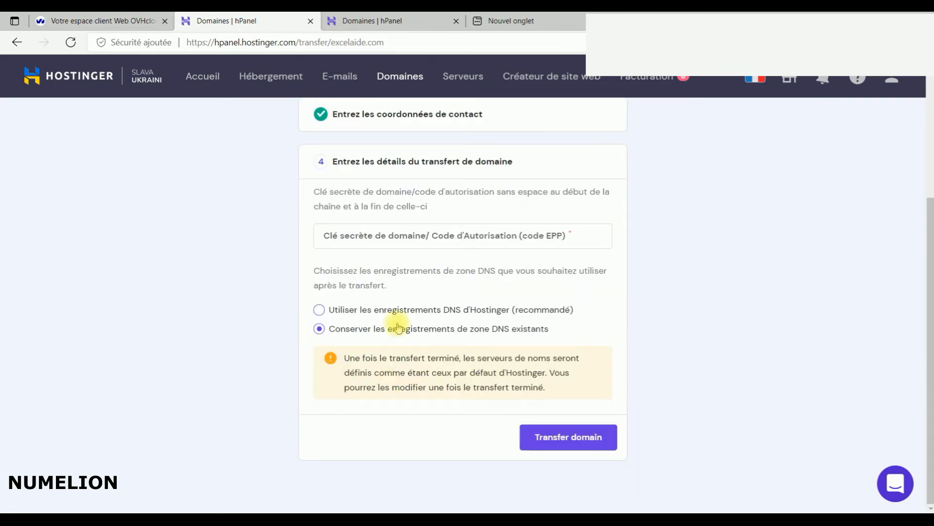
# - Copy the AUTH/INFO code of excelaide.com from OVHcloud and paste it into Hostinger's domain authorization (EPP) code field
pyautogui.click(80, 20)
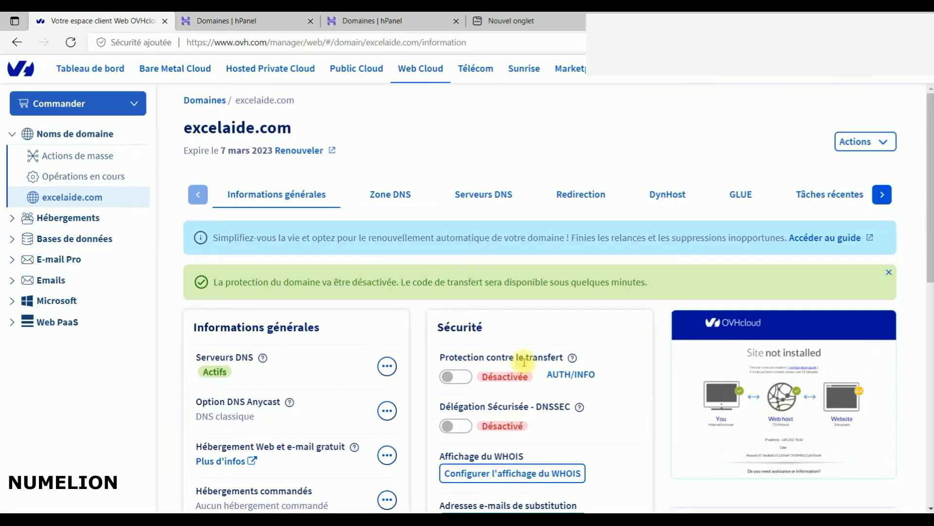
pyautogui.click(561, 384)
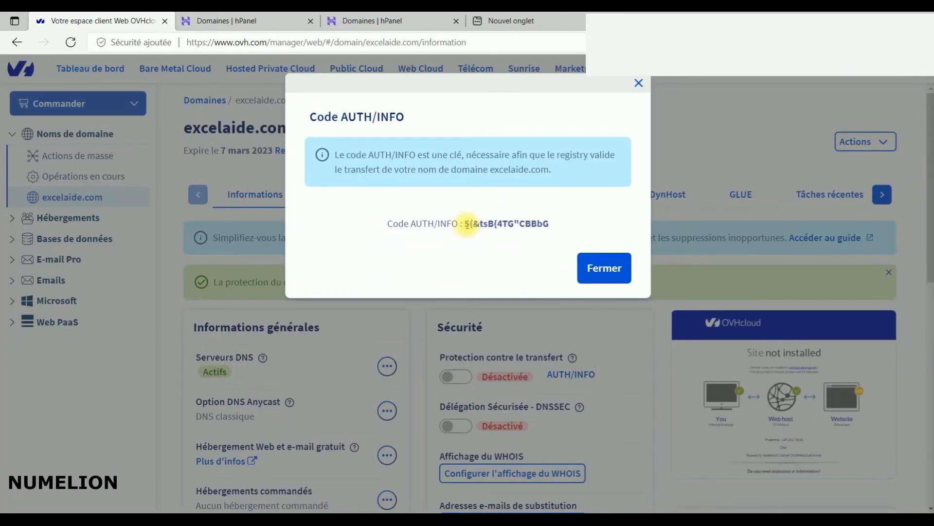
pyautogui.moveTo(465, 223); pyautogui.dragTo(562, 226)
pyautogui.rightClick(519, 221)
pyautogui.click(550, 228)
pyautogui.click(602, 268)
pyautogui.hotkey('ctrl', 'Tab')
pyautogui.rightClick(374, 229)
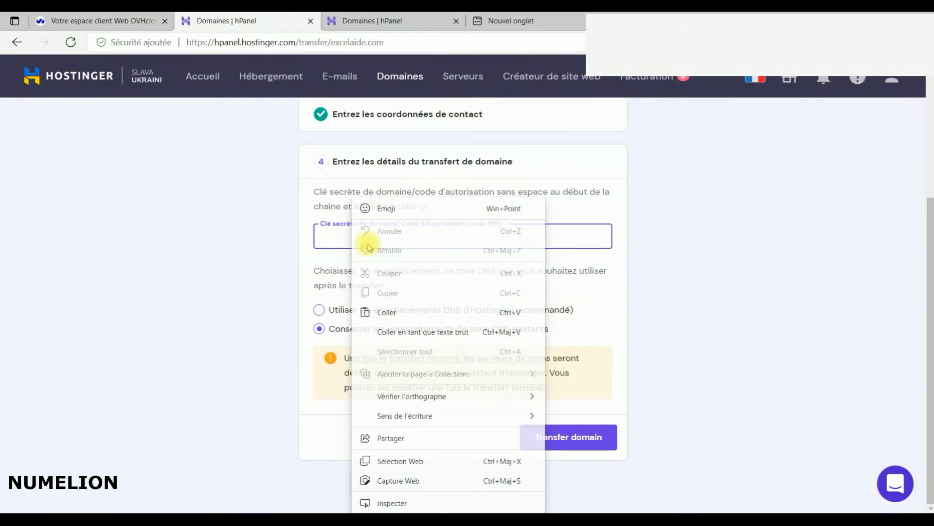
pyautogui.click(384, 308)
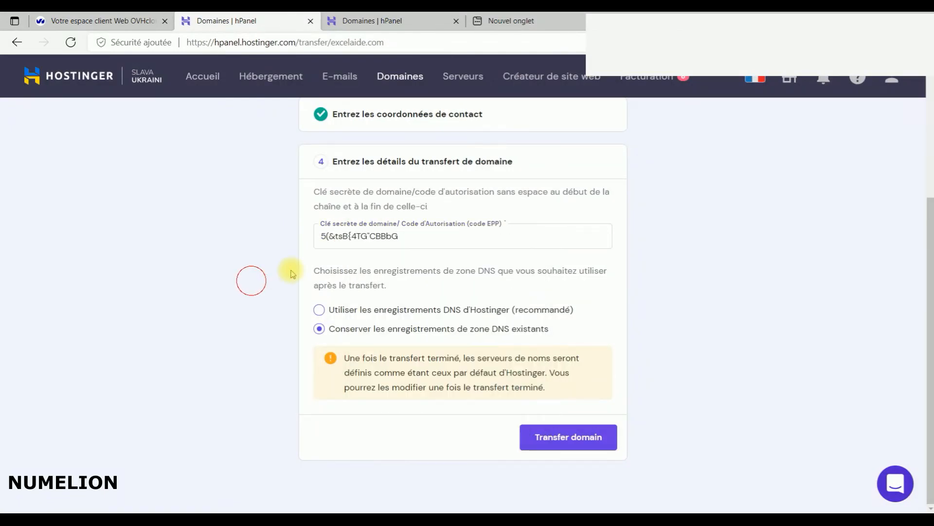
# - Choose to use Hostinger's DNS records, launch the domain transfer and continue to the excelaide.com entry in the domain list
pyautogui.click(344, 310)
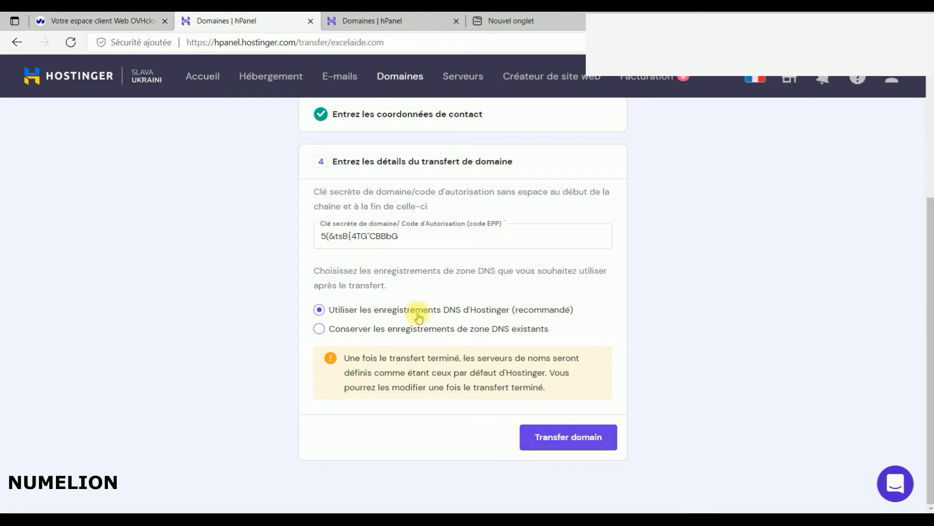
pyautogui.click(571, 443)
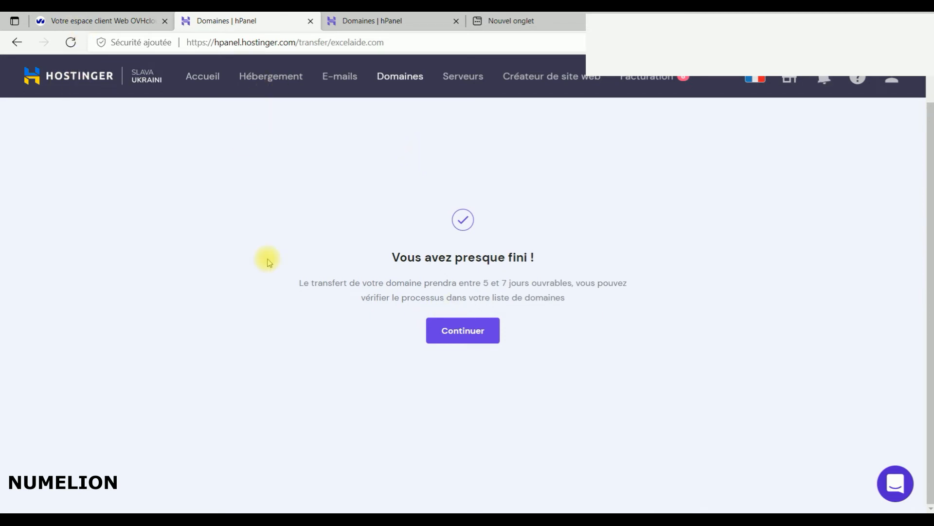
pyautogui.click(462, 331)
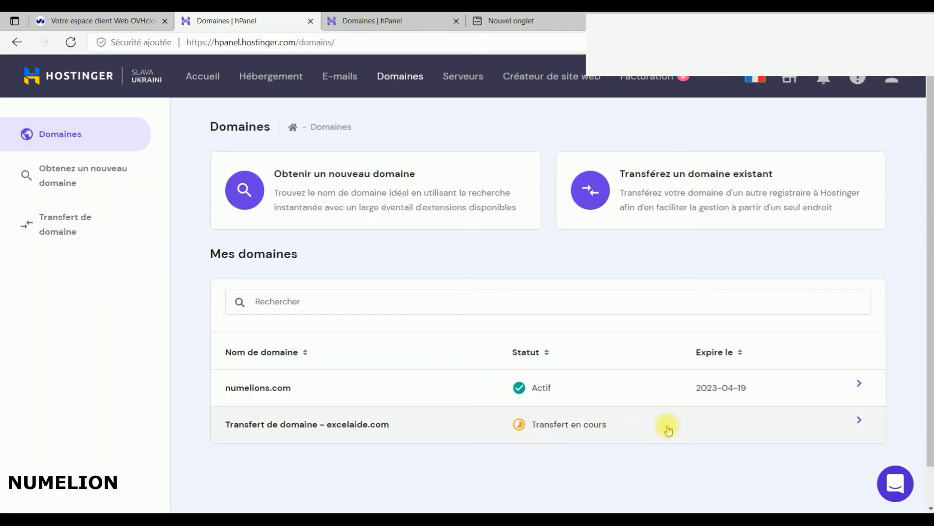
pyautogui.click(579, 419)
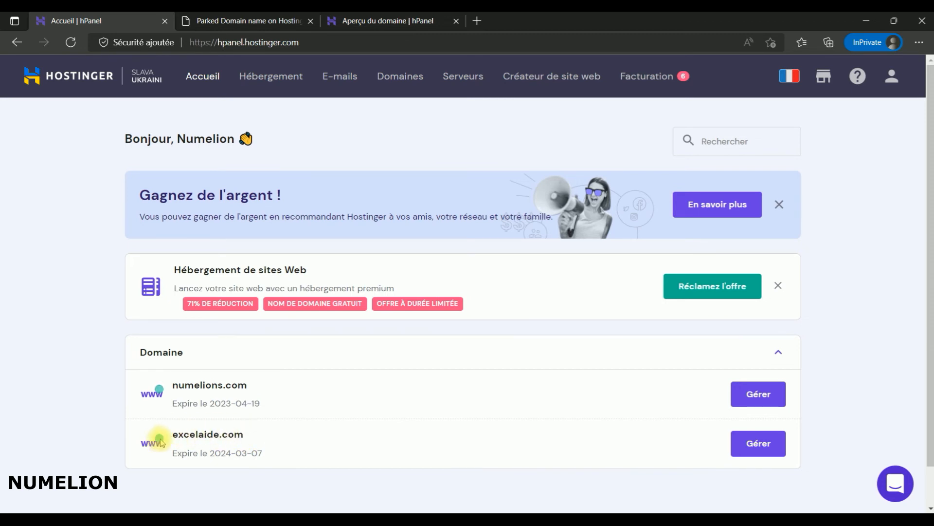
# - Check the excelaide.com website and its address, and examine the domain's status in the hPanel domain overview
pyautogui.click(209, 22)
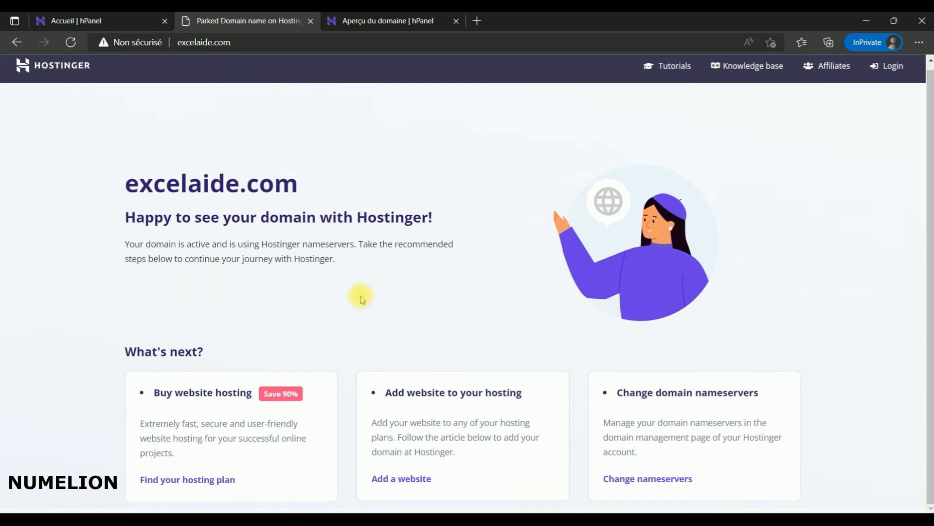
pyautogui.scroll(1, 365, 298)
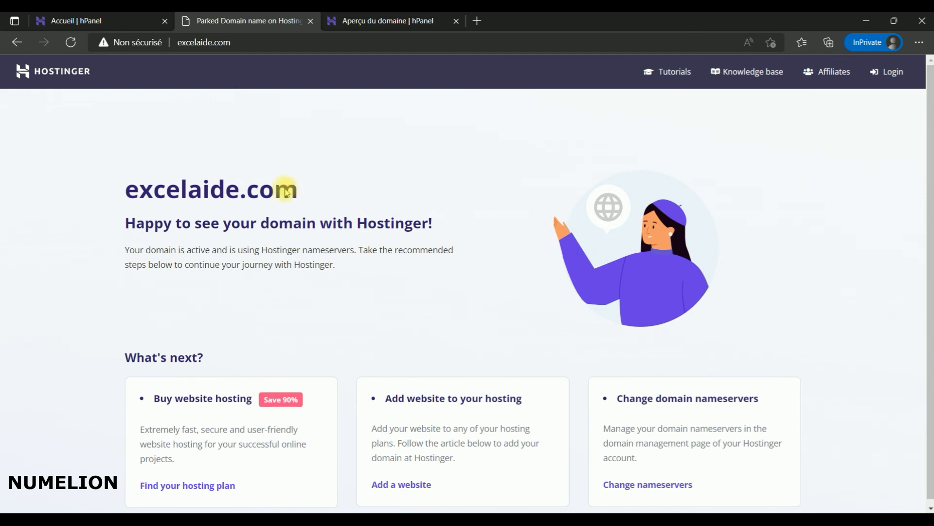
pyautogui.click(197, 43)
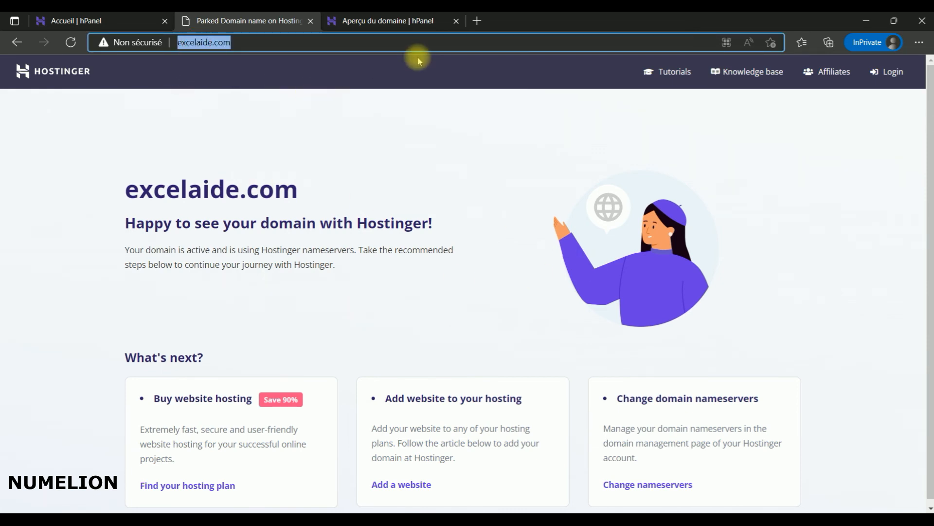
pyautogui.click(374, 19)
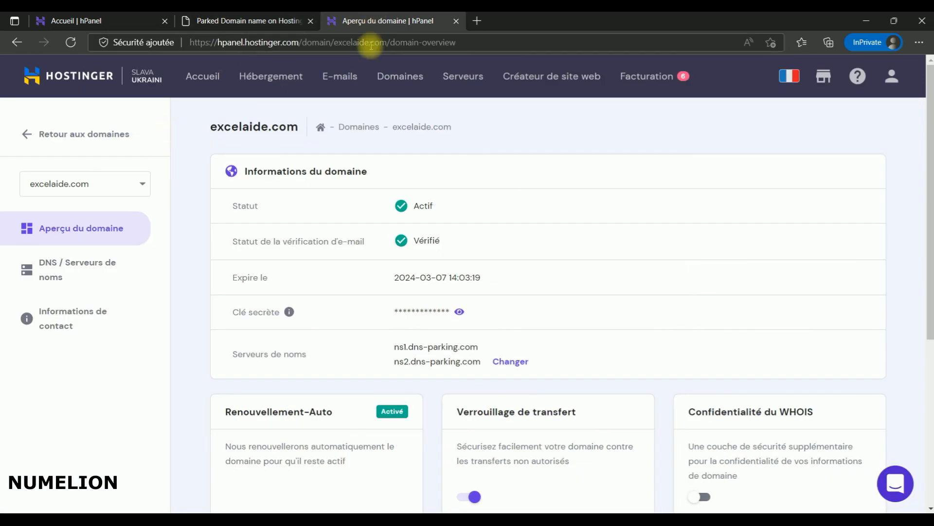
pyautogui.moveTo(230, 205); pyautogui.dragTo(450, 208)
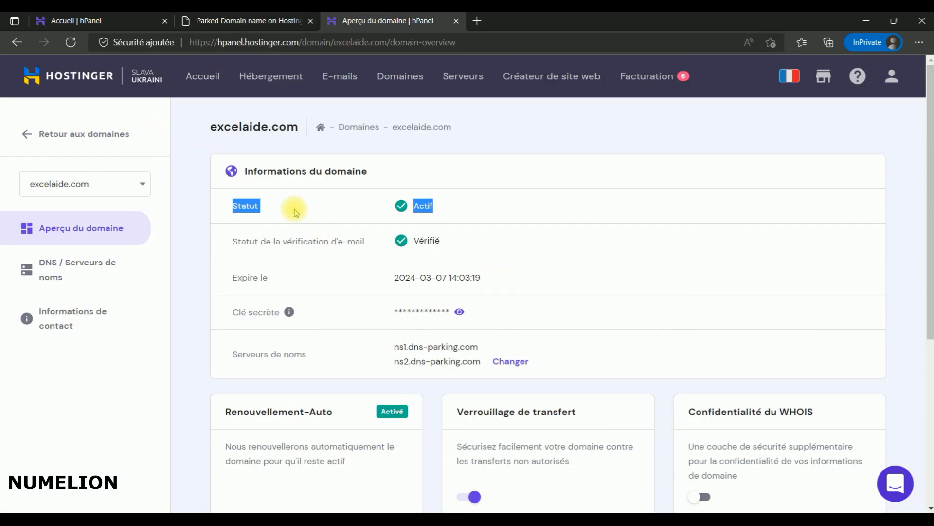
pyautogui.click(223, 20)
pyautogui.click(209, 42)
pyautogui.click(209, 41)
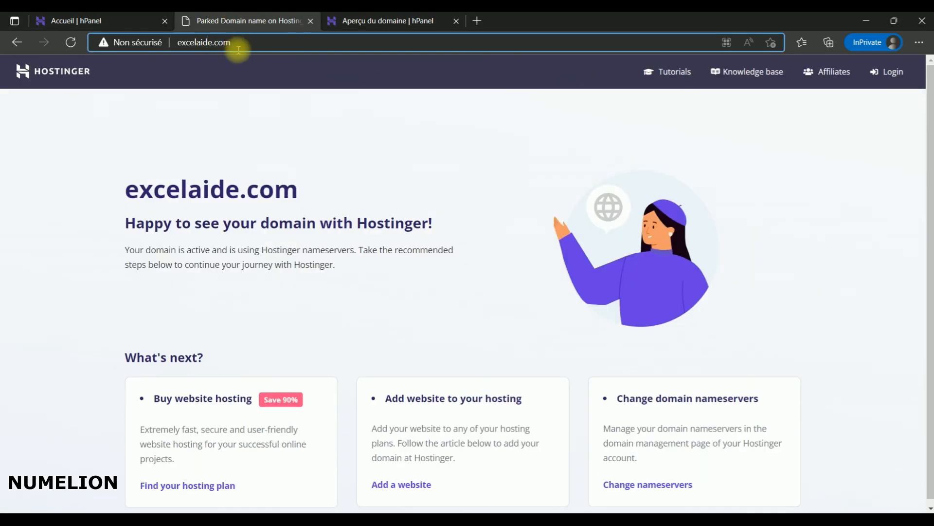